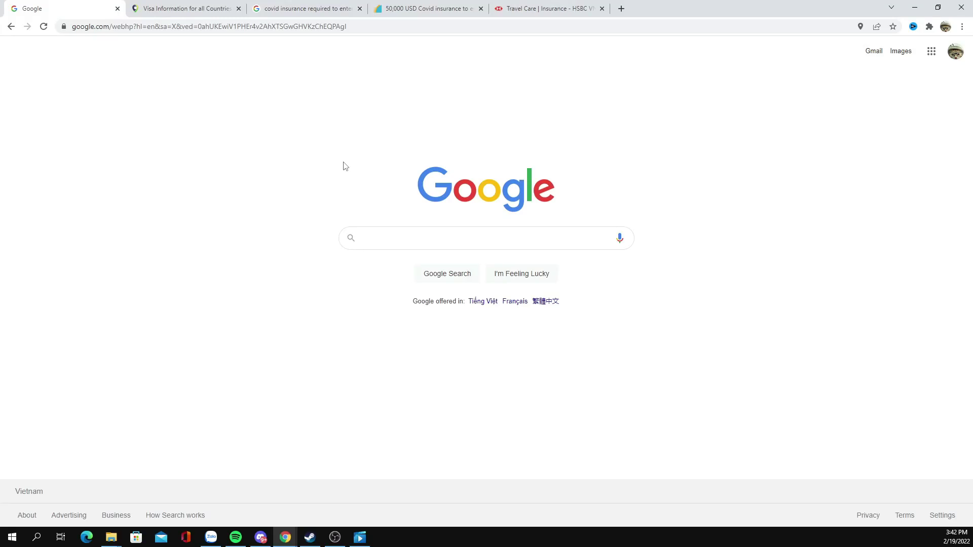
Search Google for 'evisa vietnam' and scroll through the results.
left_click(411, 242)
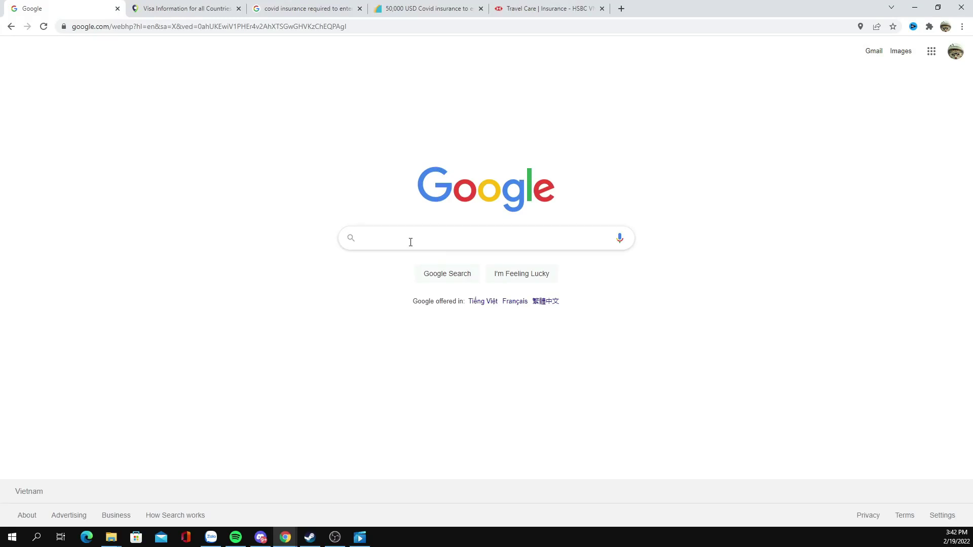
type("evisa vi")
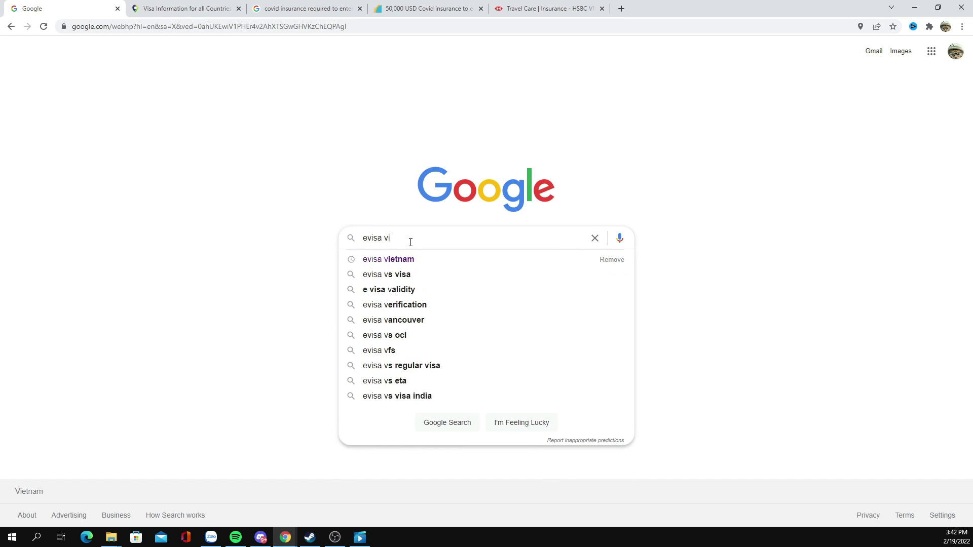
type("etnam")
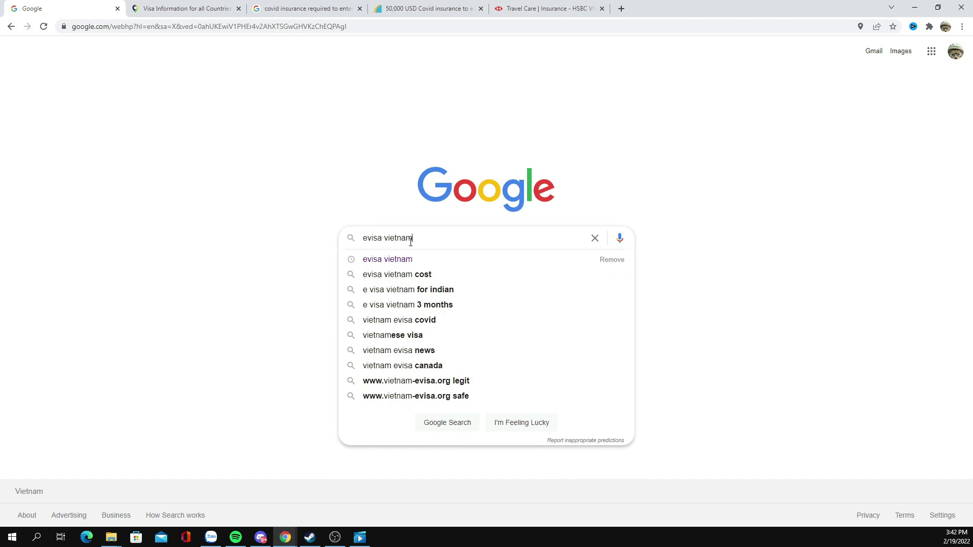
key("Return")
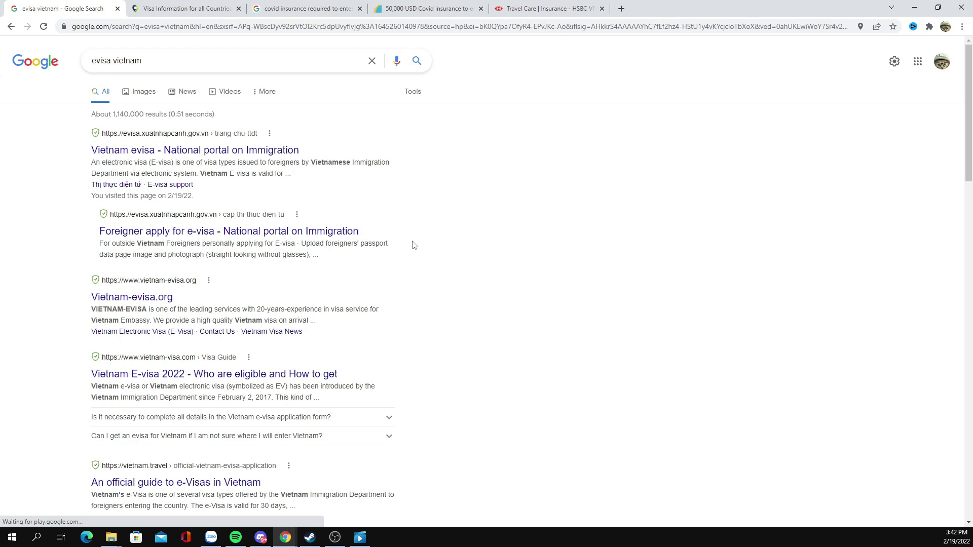
scroll(671, 232, "down", 8)
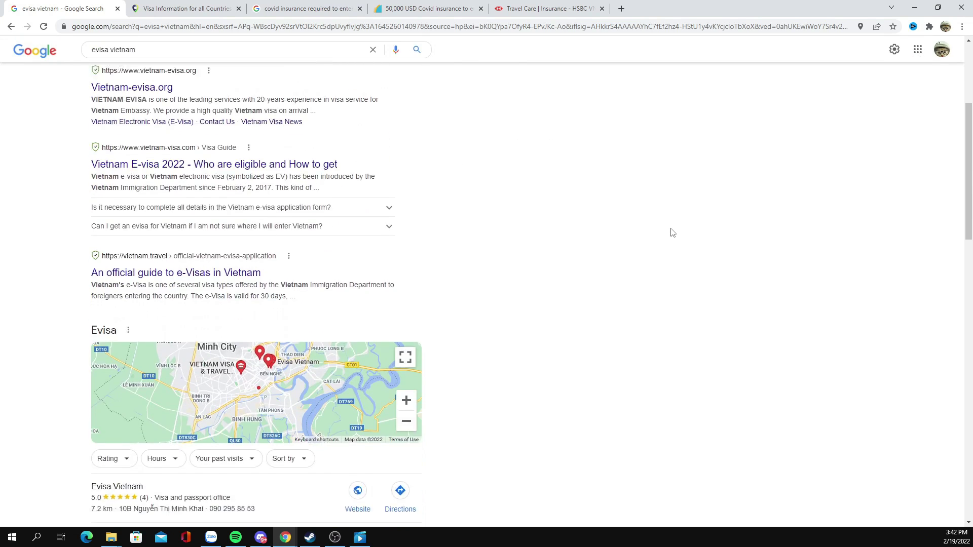
scroll(671, 232, "down", 10)
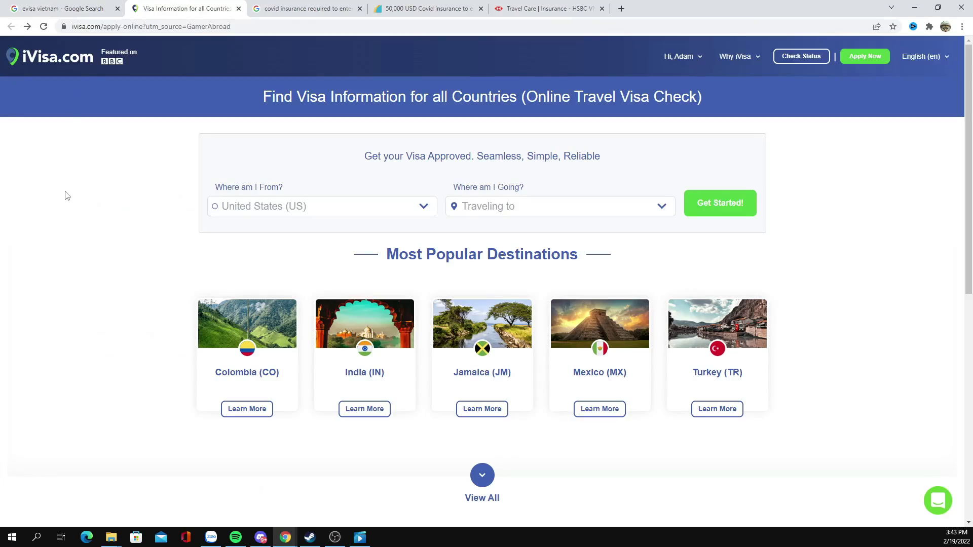
Inspect the iVisa page address and mark its tracking portion.
left_click(144, 26)
left_click_drag(182, 27, 271, 26)
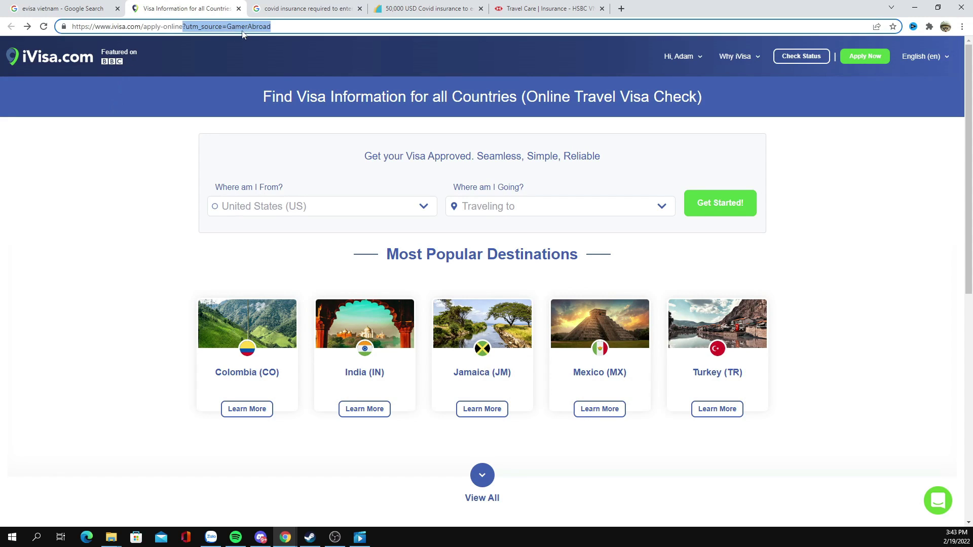
left_click(146, 206)
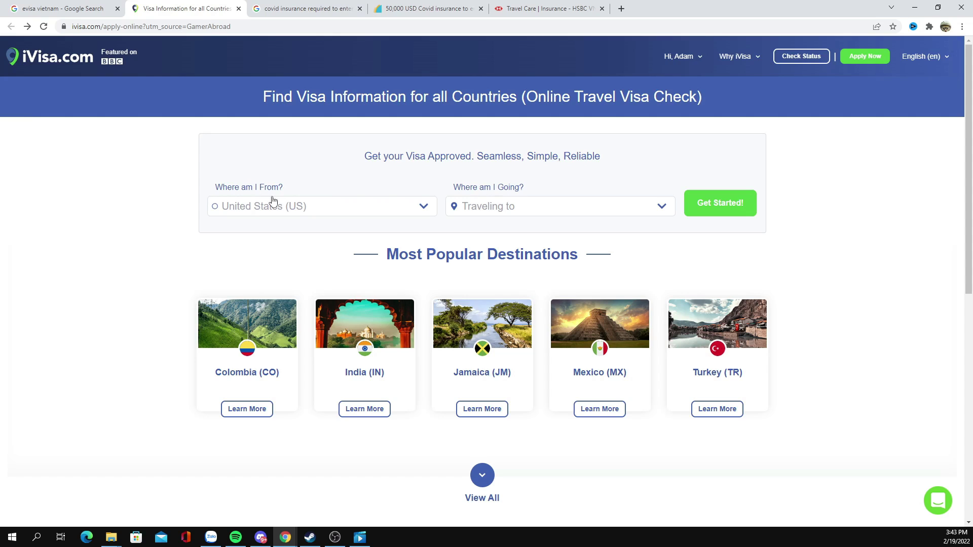
Choose Vietnam (VN) as the destination and look up its visa options.
left_click(484, 210)
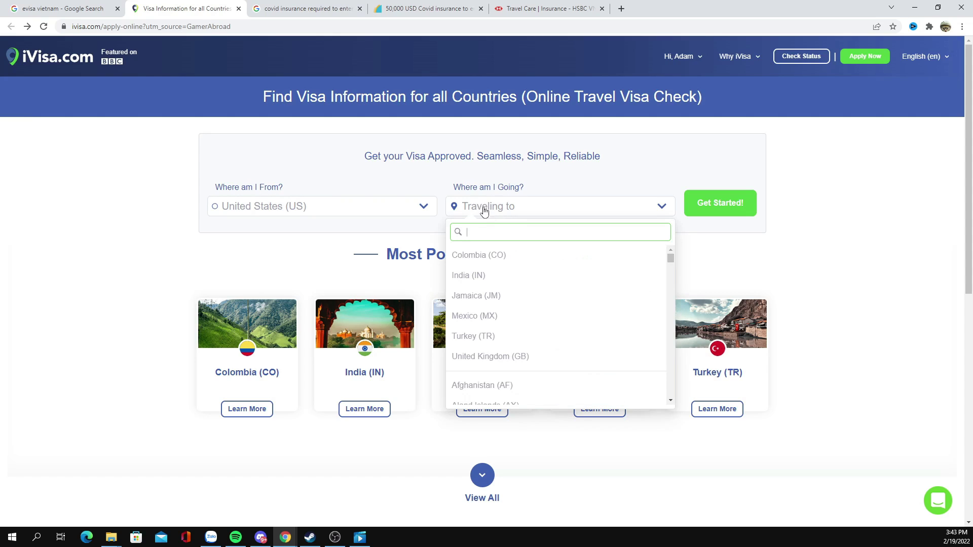
type("vietnam")
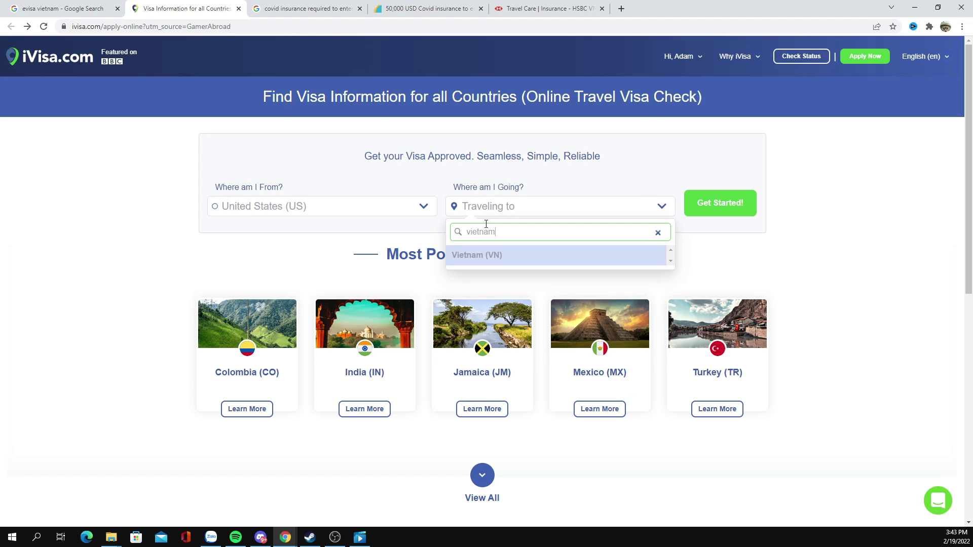
key("Return")
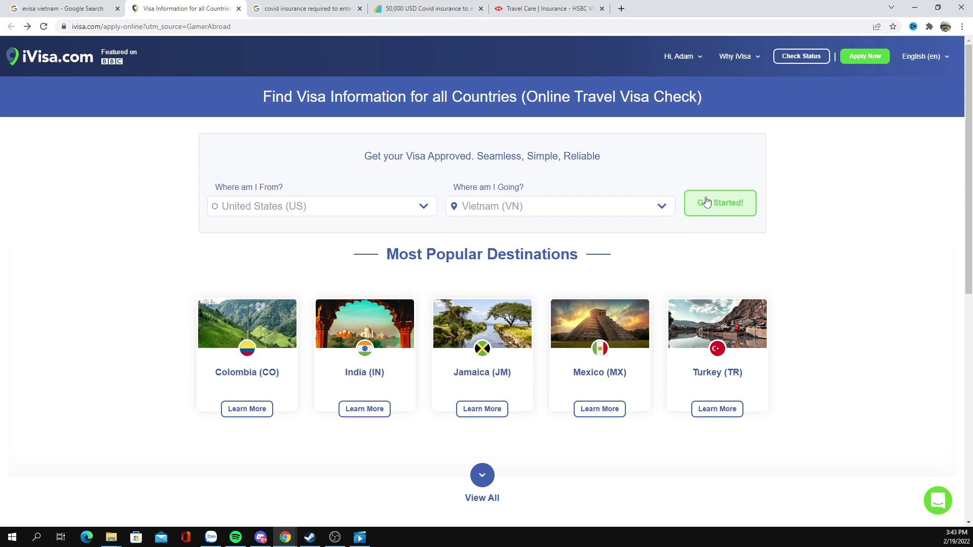
left_click(706, 202)
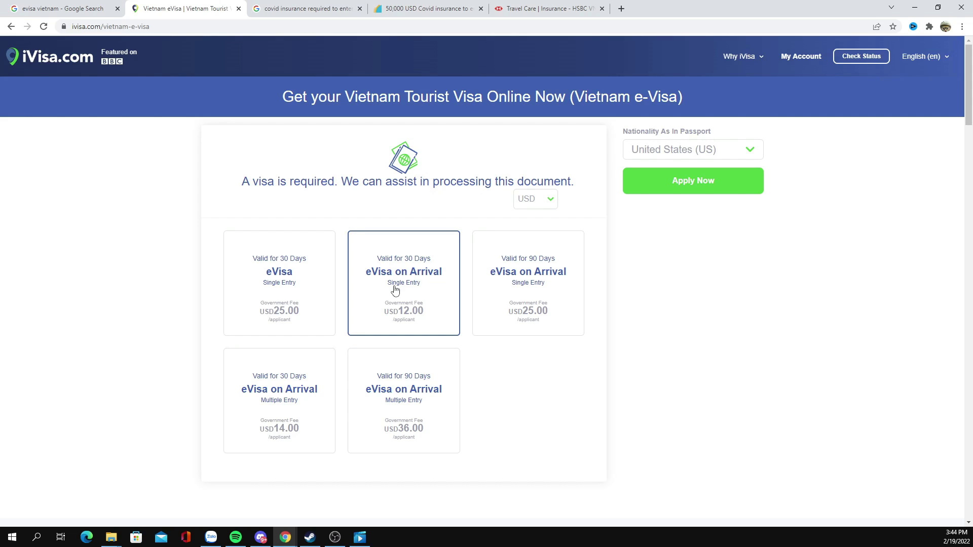
Compare the 30- and 90-day multiple-entry options, then apply for the 30-day single-entry eVisa on Arrival.
left_click(293, 401)
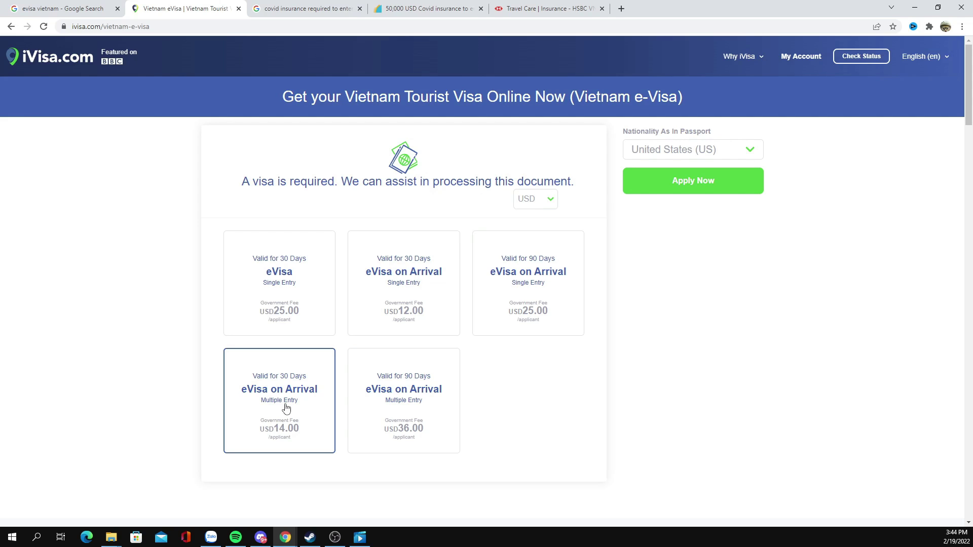
left_click(396, 409)
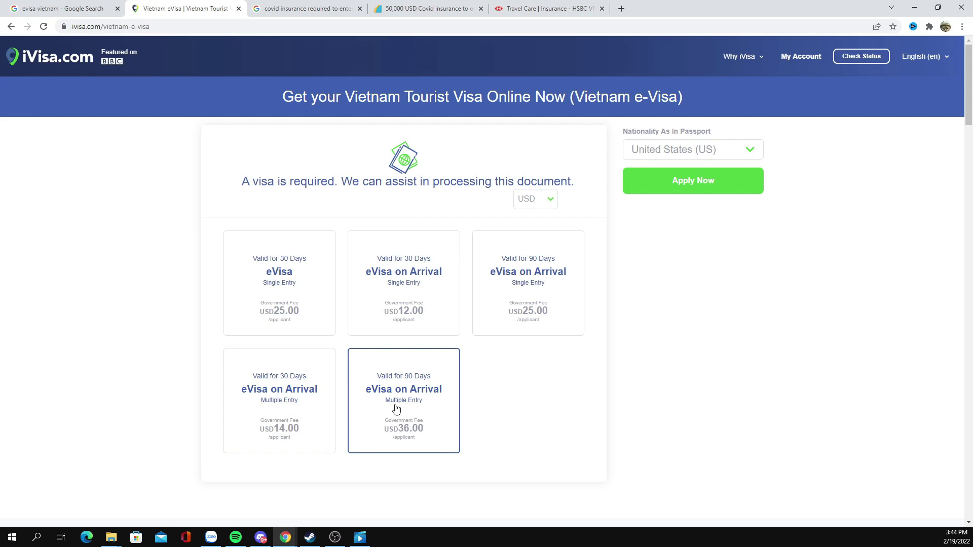
left_click(406, 292)
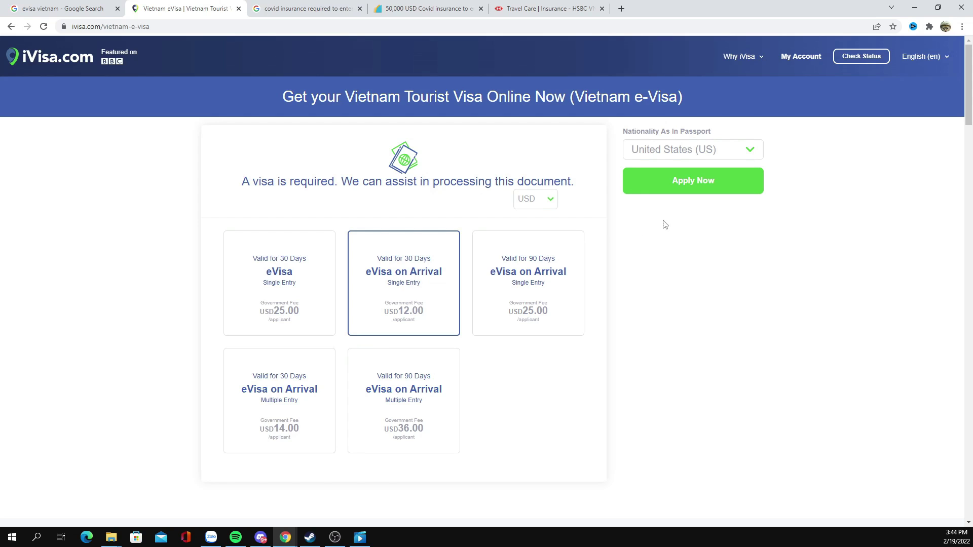
left_click(692, 184)
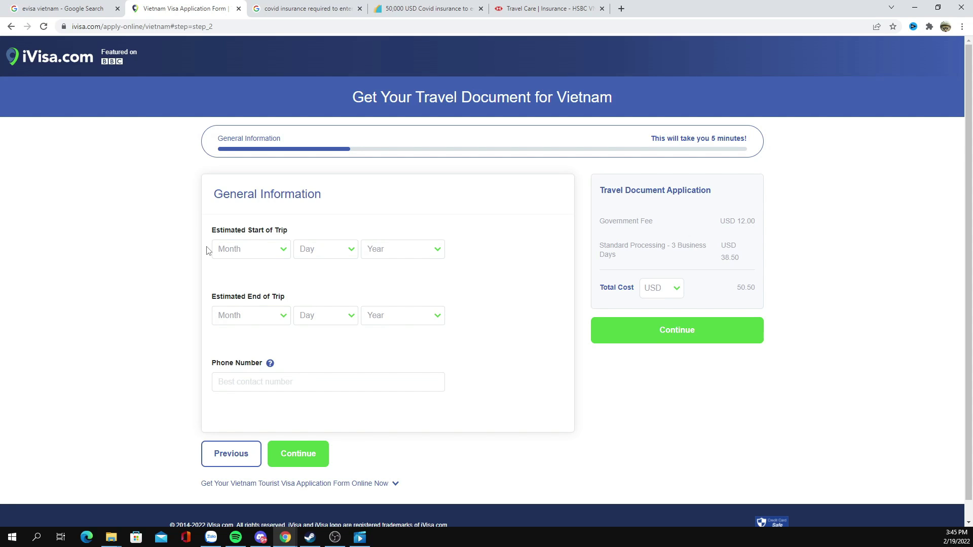
Set the trip from March 15 to April 13, 2022 and highlight the 50.50 total cost.
left_click(235, 251)
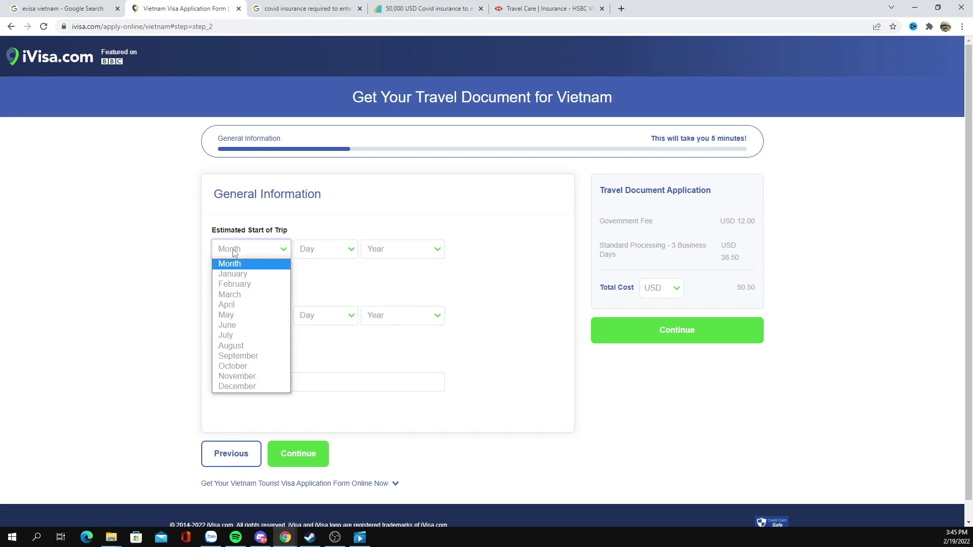
left_click(237, 297)
left_click(316, 255)
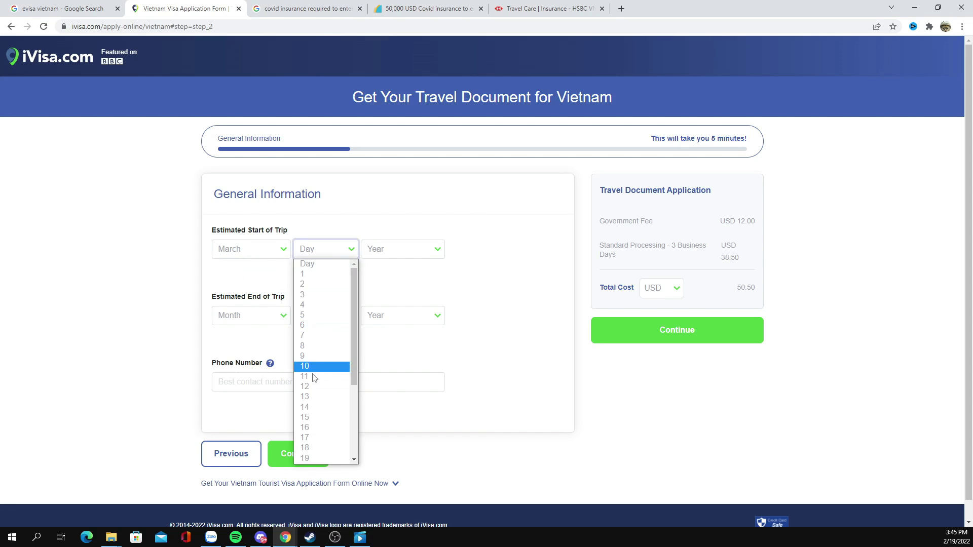
left_click(308, 417)
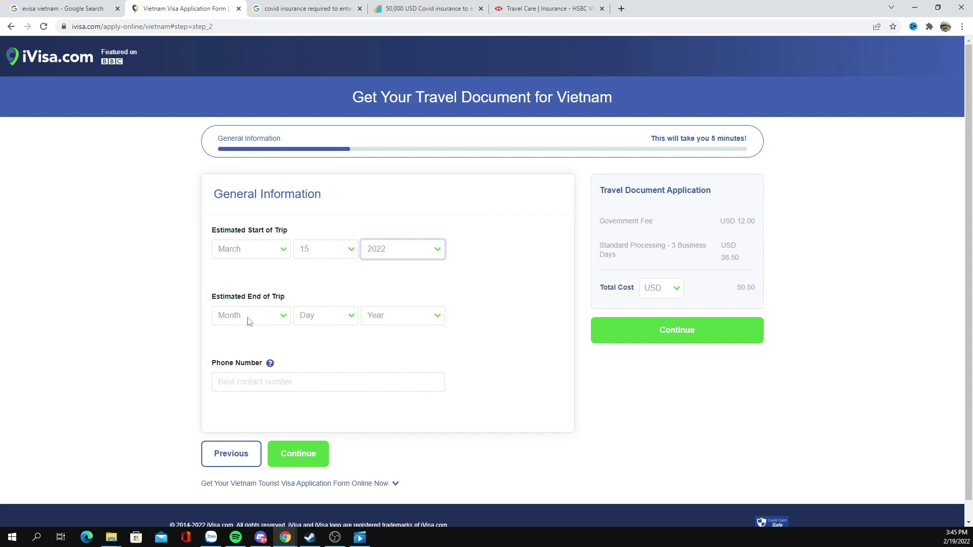
left_click(248, 319)
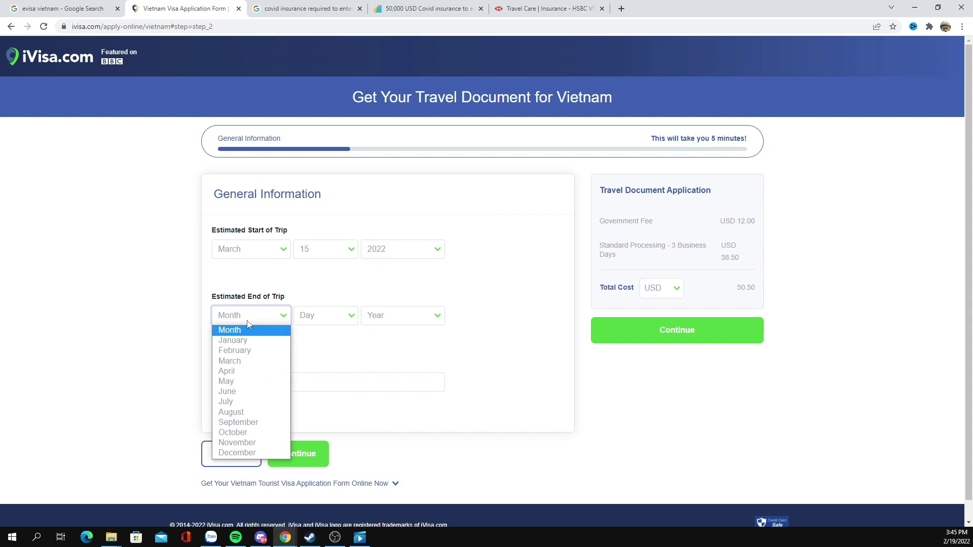
left_click(240, 374)
left_click(337, 322)
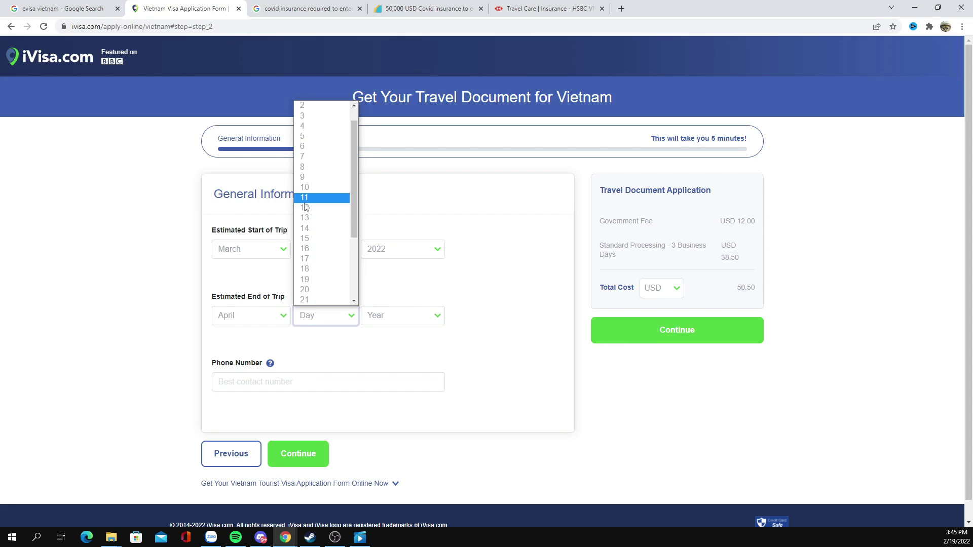
left_click(304, 218)
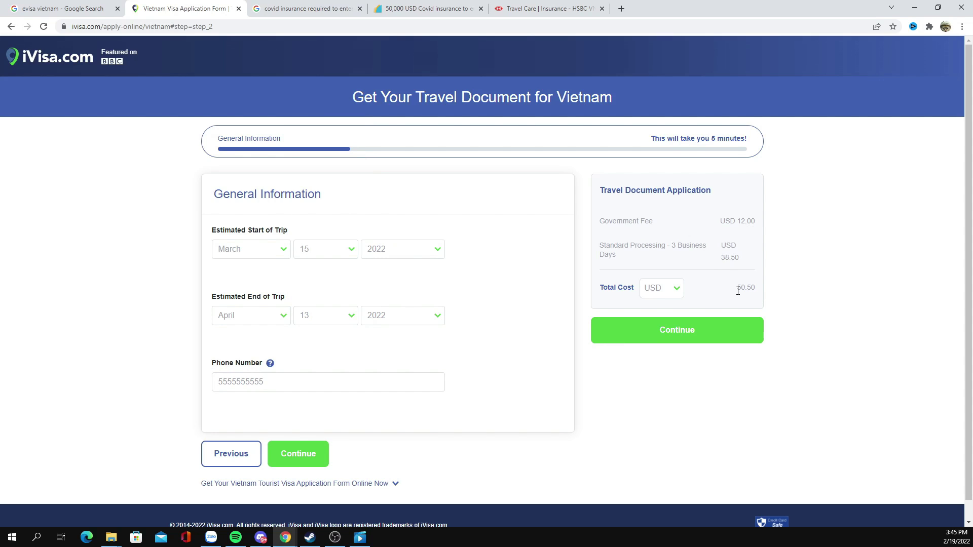
left_click_drag(738, 291, 761, 292)
left_click(779, 293)
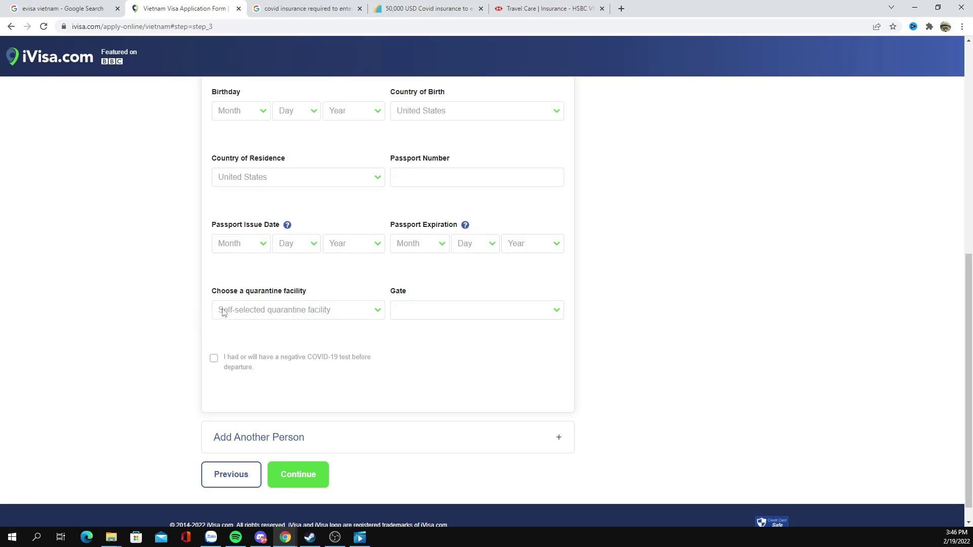
Choose the self-selected quarantine facility and confirm a negative COVID-19 test before departure.
left_click(257, 311)
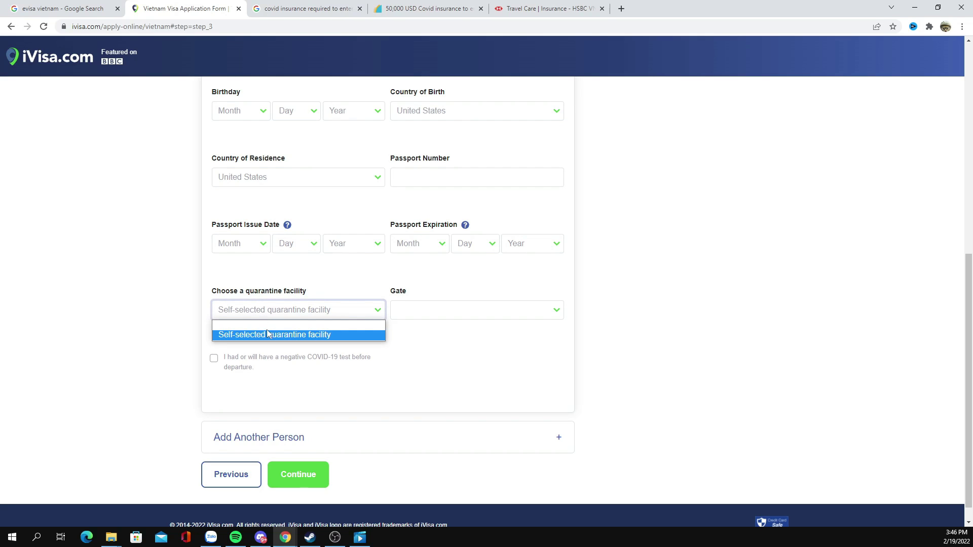
left_click(399, 333)
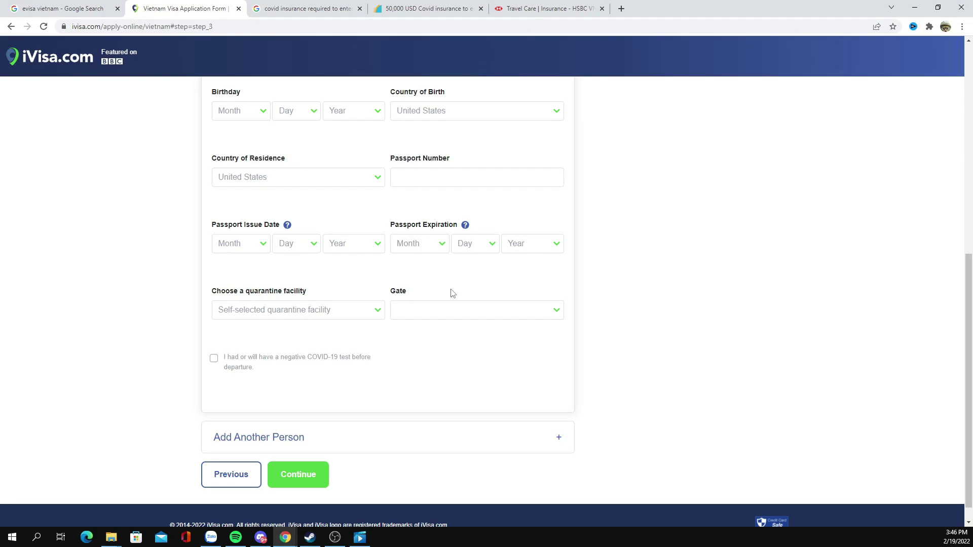
left_click(214, 358)
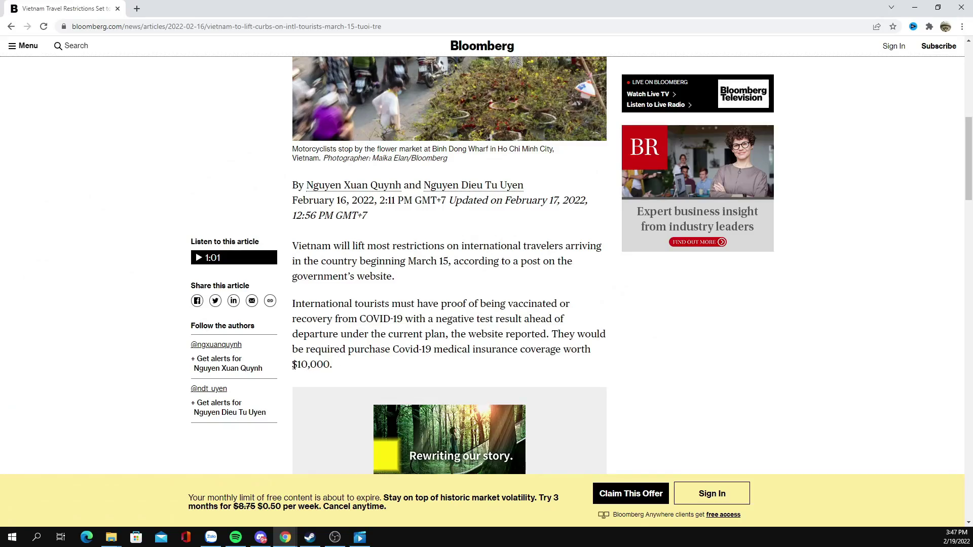
Highlight the Bloomberg sentence requiring $10,000 Covid-19 medical insurance.
left_click_drag(293, 351, 339, 374)
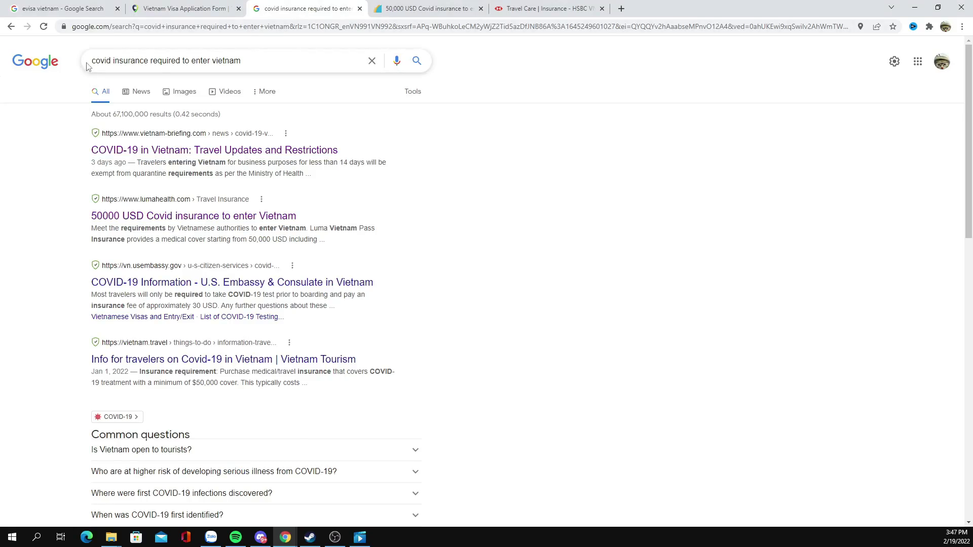
Open the Luma '50,000 USD Covid insurance' page and scroll through its plan comparison tables.
left_click(424, 7)
scroll(117, 202, "up", 10)
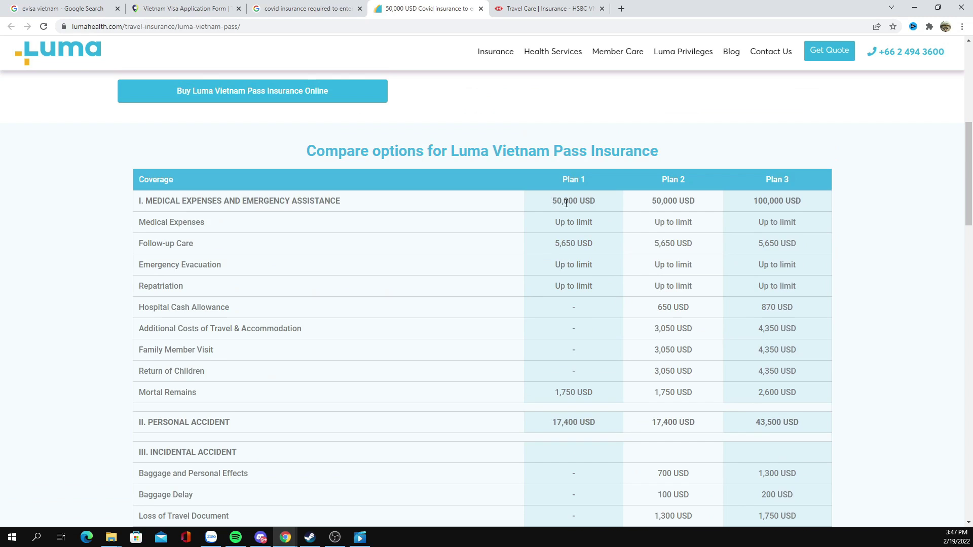
scroll(610, 208, "down", 9)
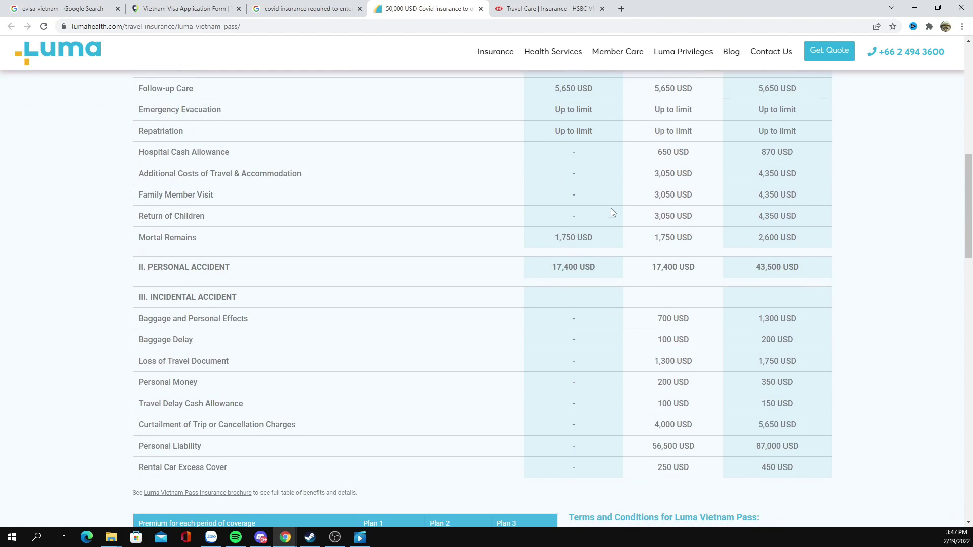